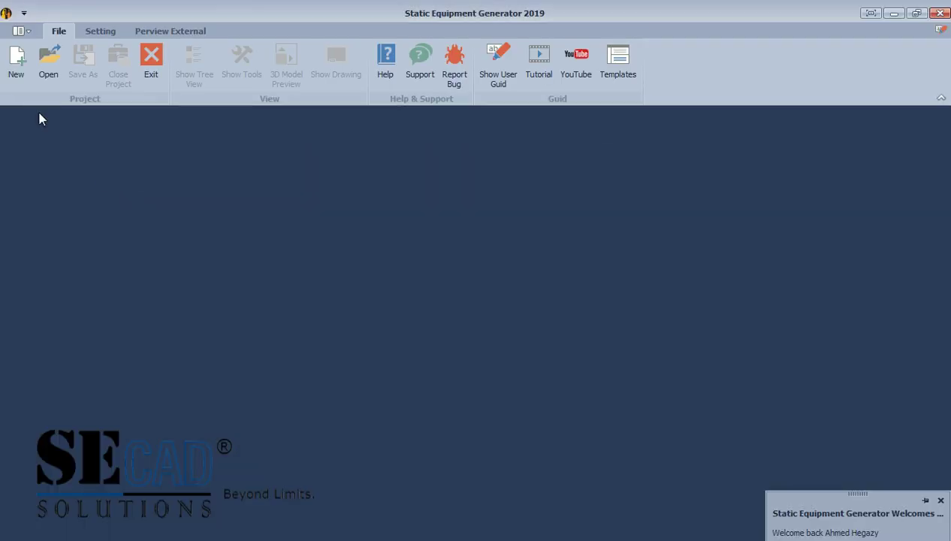
- Open project 33C01 and show the TBA BOTTOM HEAD parameters in the Tree View
{"action": "left_click", "coordinate": [48, 60]}
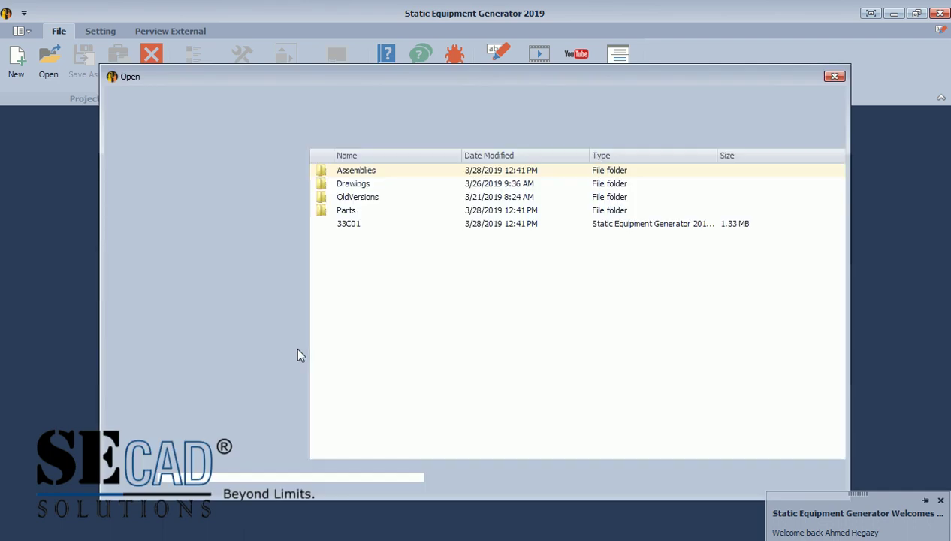
{"action": "left_click", "coordinate": [354, 225]}
{"action": "left_click", "coordinate": [725, 479]}
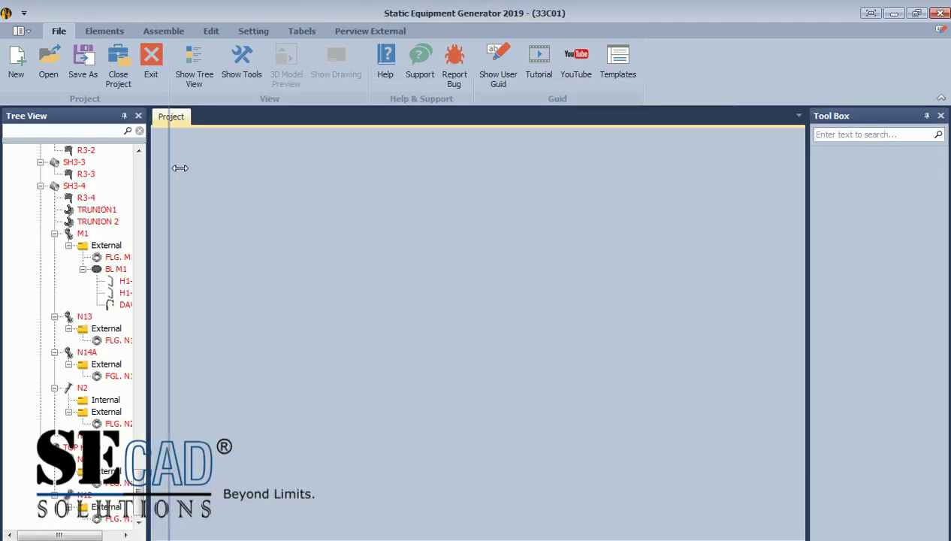
{"action": "left_click_drag", "start_coordinate": [216, 502], "coordinate": [229, 169]}
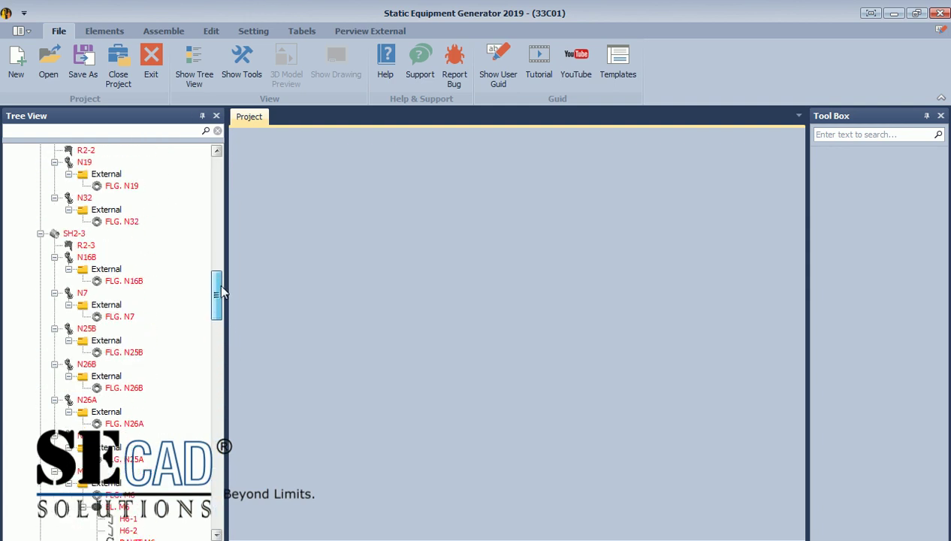
{"action": "left_click", "coordinate": [56, 162]}
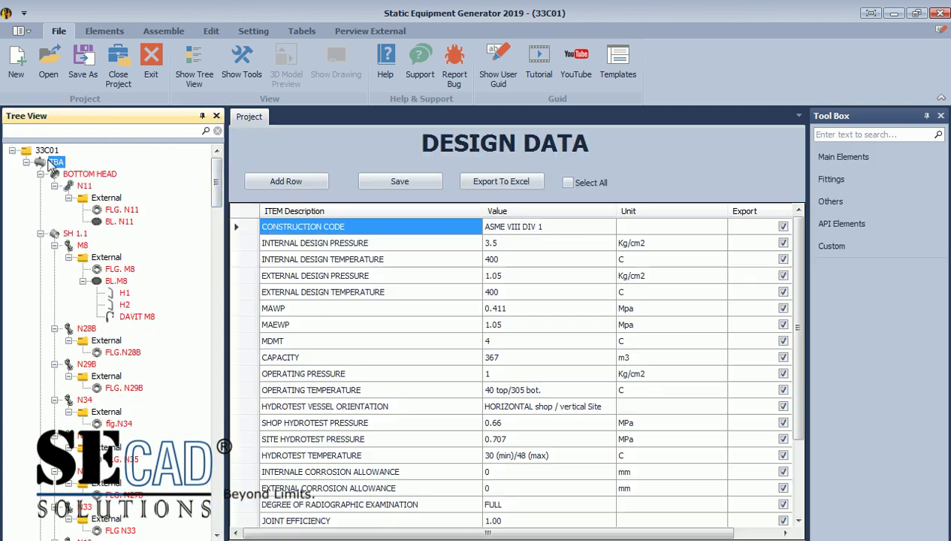
{"action": "left_click", "coordinate": [75, 176]}
- Start automatic assembly of the TBA vessel and turn on Clean Screen in Inventor
{"action": "left_click", "coordinate": [159, 32]}
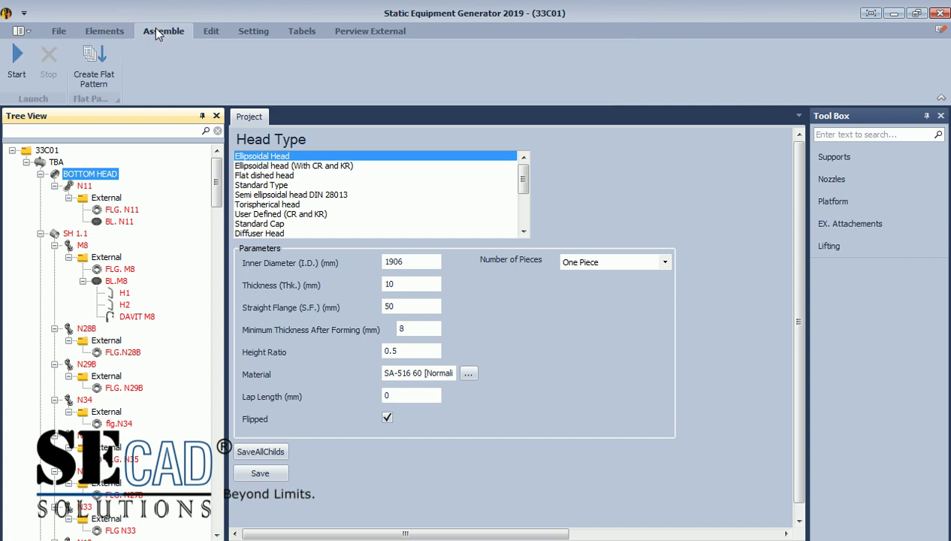
{"action": "left_click", "coordinate": [24, 61]}
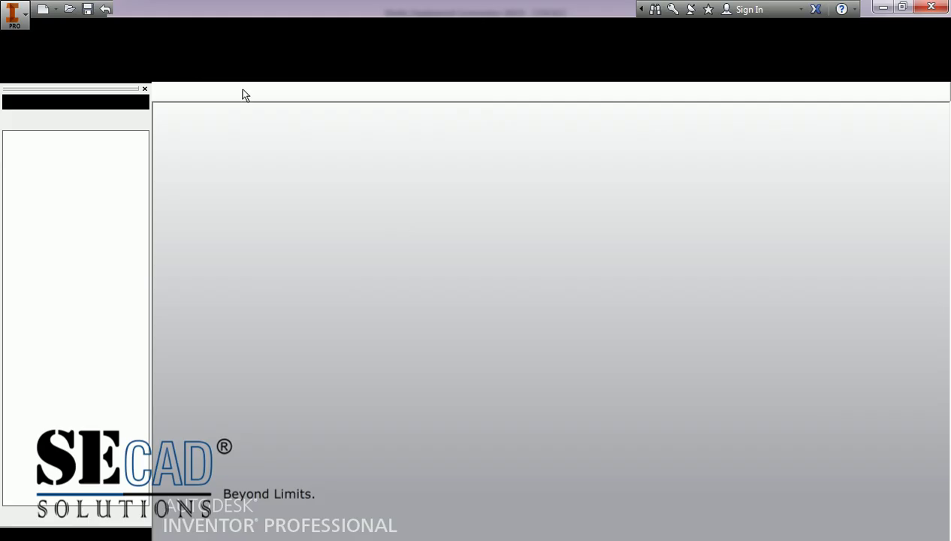
{"action": "left_click", "coordinate": [375, 29]}
{"action": "left_click", "coordinate": [637, 60]}
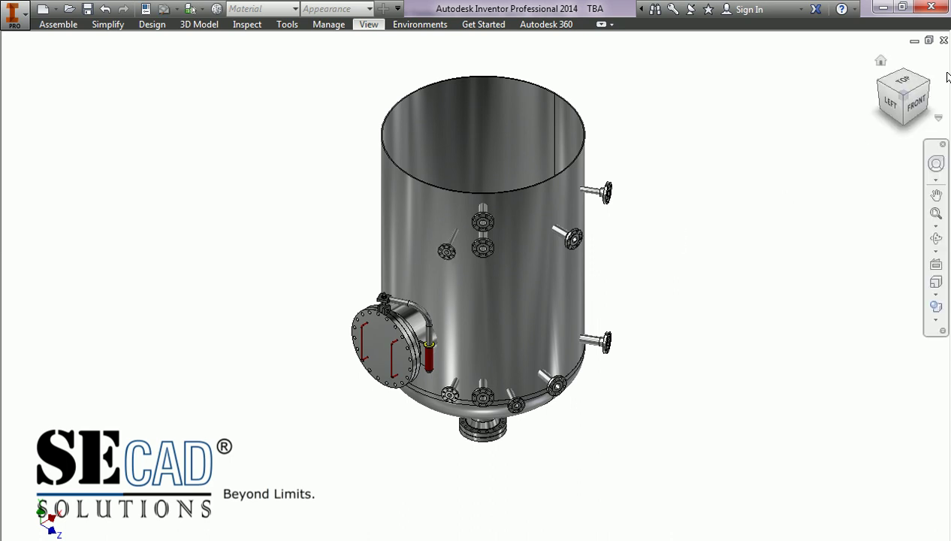
- Bring back the ViewCube while the full vessel with shells, cone and nozzles generates
{"action": "left_click", "coordinate": [927, 81]}
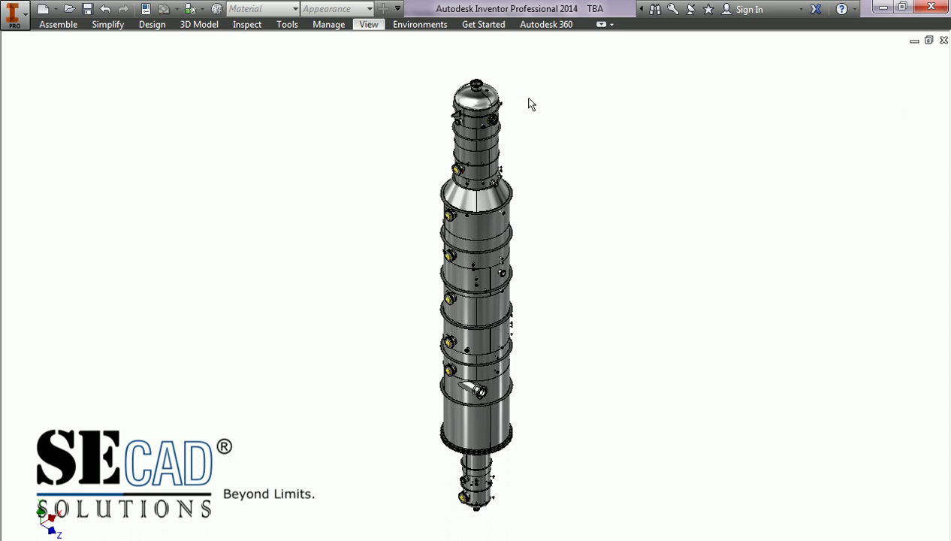
- Zoom and orbit in on the upper shell and its existing platform clip
{"action": "scroll", "coordinate": [492, 101], "scroll_direction": "up", "scroll_amount": 3}
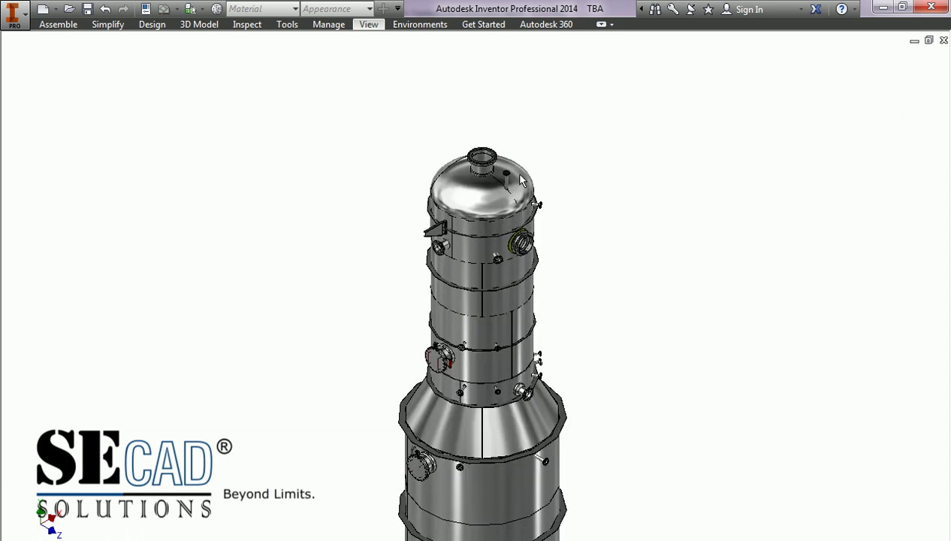
{"action": "scroll", "coordinate": [513, 171], "scroll_direction": "up", "scroll_amount": 3}
{"action": "left_click", "coordinate": [936, 238]}
{"action": "left_click_drag", "start_coordinate": [741, 252], "coordinate": [448, 353]}
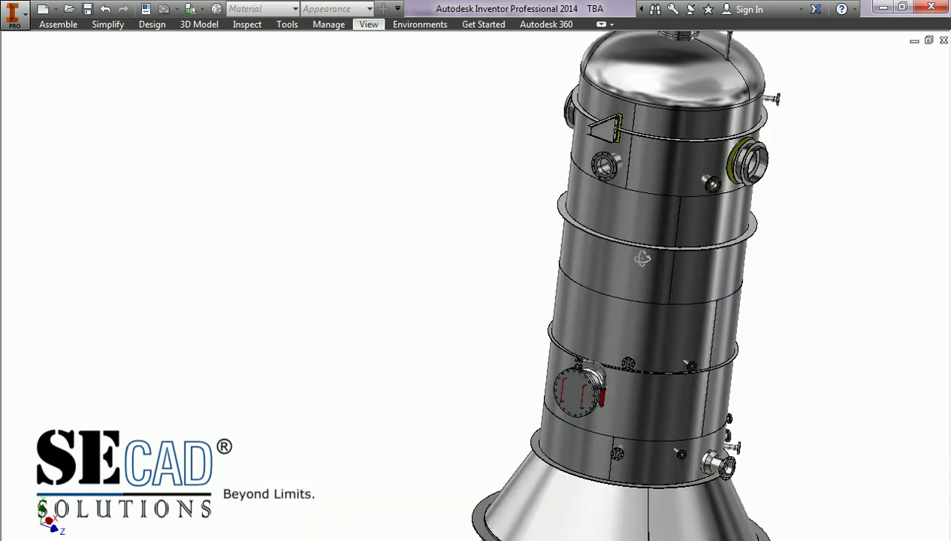
{"action": "left_click_drag", "start_coordinate": [659, 255], "coordinate": [609, 248]}
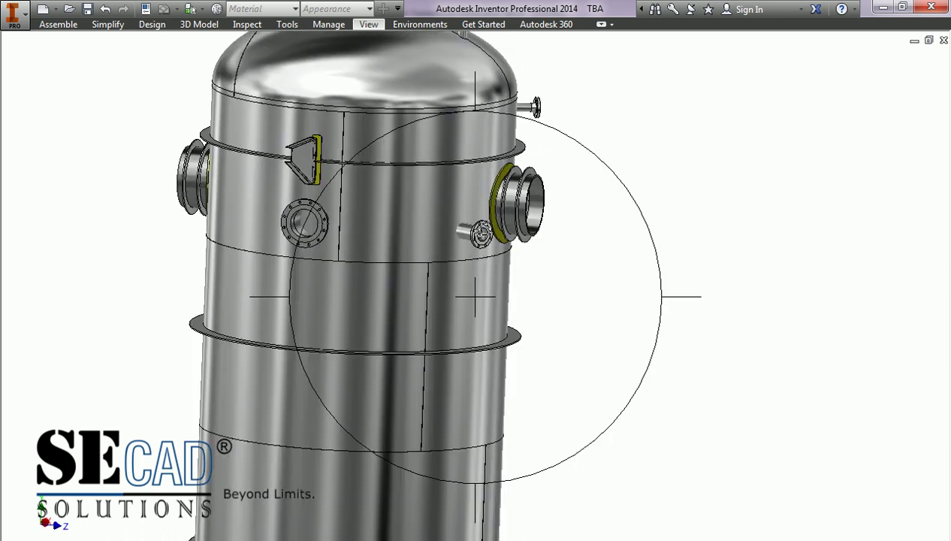
- Set the existing support clip to orientation 45 and location 500, and save it
{"action": "scroll", "coordinate": [113, 338], "scroll_direction": "down", "scroll_amount": 10}
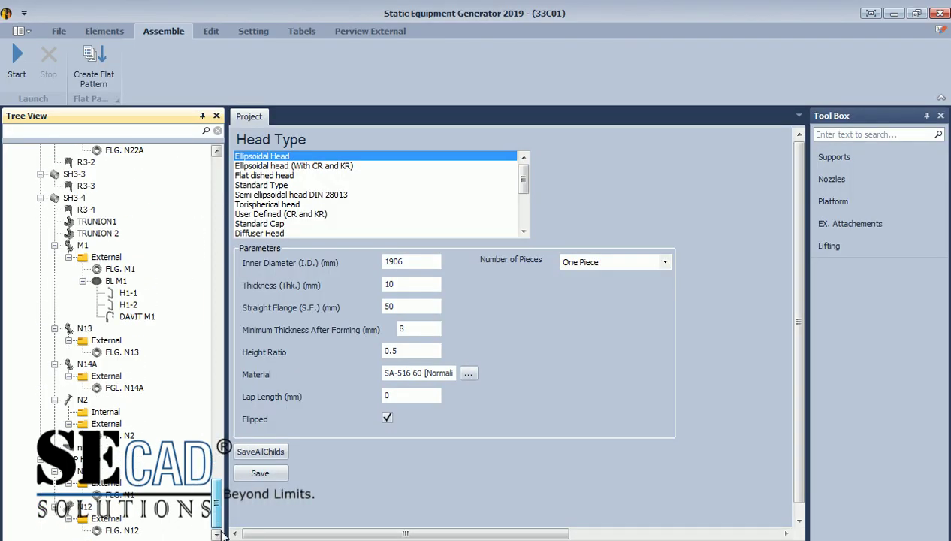
{"action": "left_click", "coordinate": [82, 447]}
{"action": "double_click", "coordinate": [330, 305]}
{"action": "type", "text": "45"}
{"action": "left_click_drag", "start_coordinate": [331, 282], "coordinate": [311, 289]}
{"action": "type", "text": "4"}
{"action": "scroll", "coordinate": [357, 164], "scroll_direction": "down", "scroll_amount": 3}
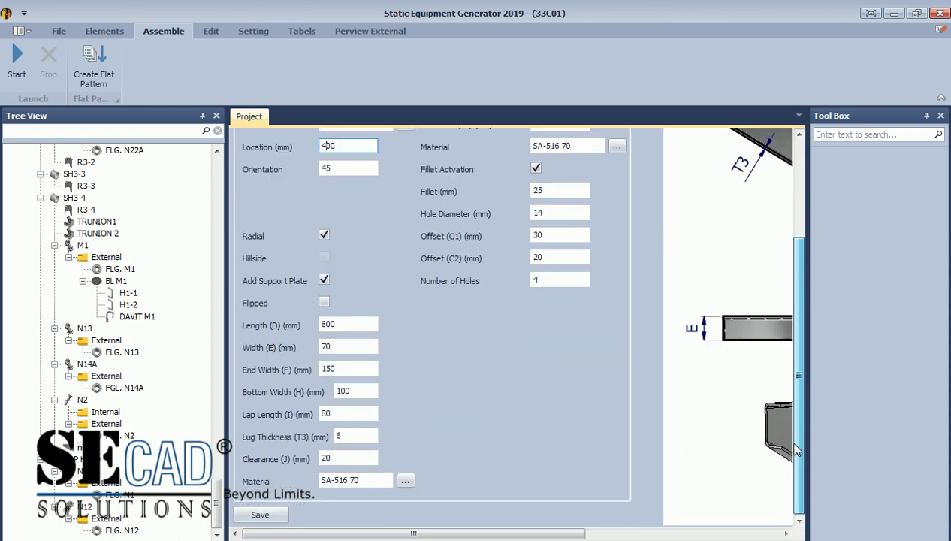
{"action": "key", "text": "BackSpace"}
{"action": "type", "text": "5"}
{"action": "left_click", "coordinate": [283, 515]}
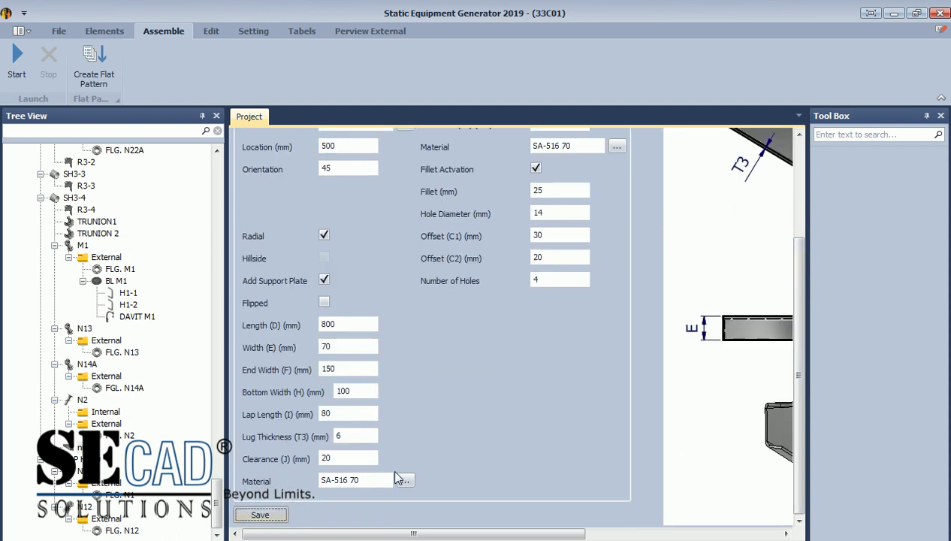
{"action": "left_click", "coordinate": [498, 301]}
- Add a new platform clip named Support2 to shell section SH3-4
{"action": "left_click", "coordinate": [75, 199]}
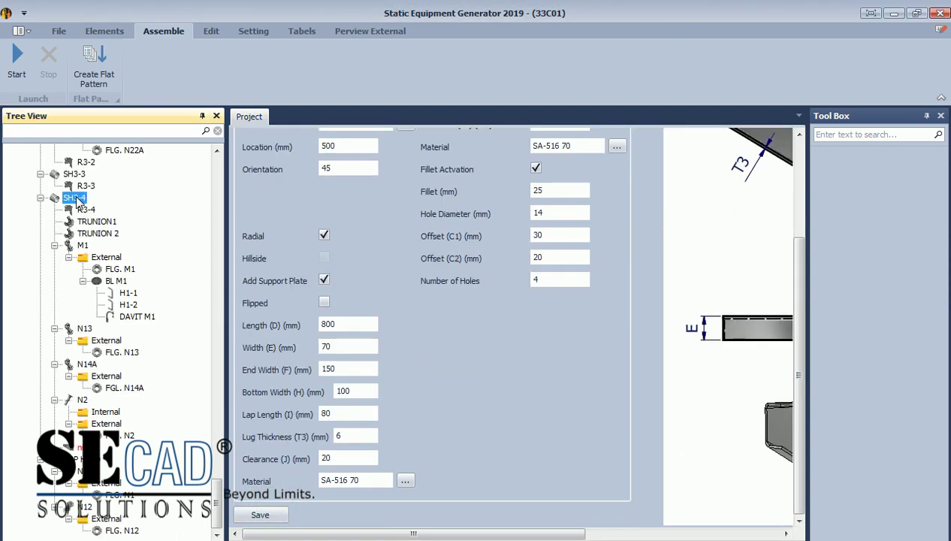
{"action": "left_click", "coordinate": [105, 31]}
{"action": "left_click", "coordinate": [904, 78]}
{"action": "left_click", "coordinate": [870, 207]}
{"action": "type", "text": "Suppo"}
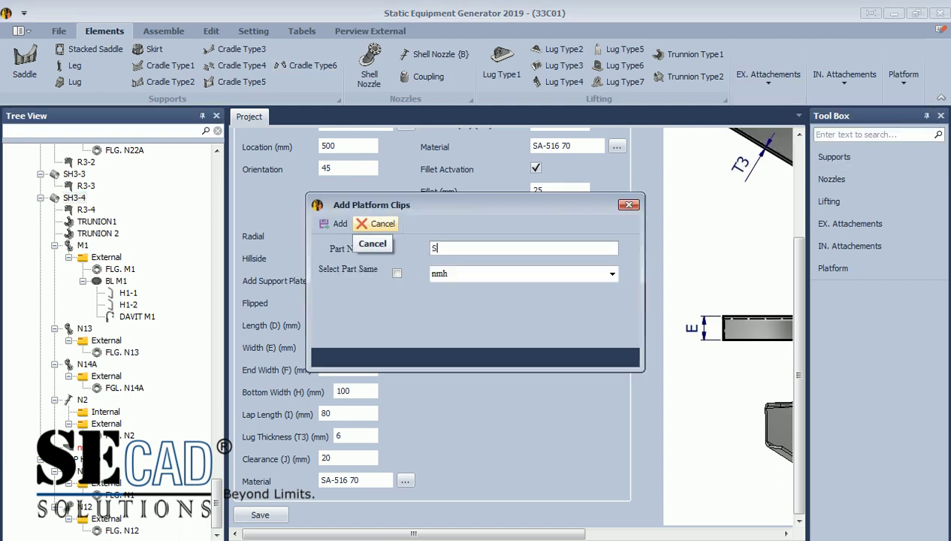
{"action": "type", "text": "e"}
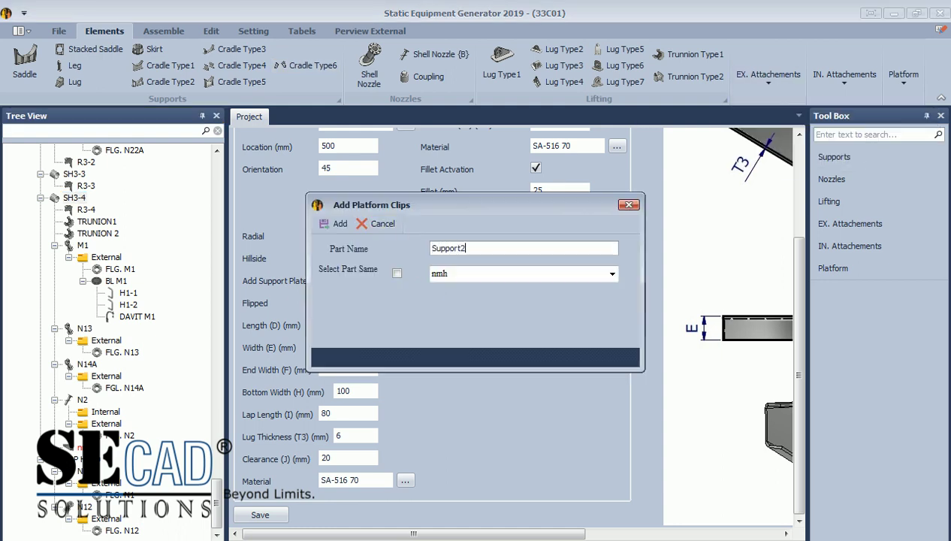
{"action": "left_click", "coordinate": [336, 223]}
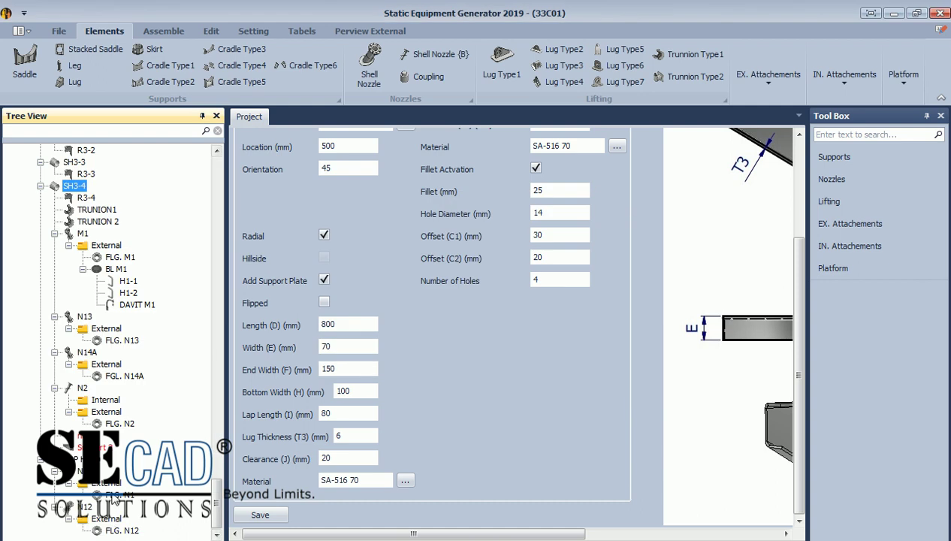
- Make Support2 a Type B clip with wear and support plates at 135°/500 mm, and save
{"action": "left_click", "coordinate": [298, 165]}
{"action": "left_click", "coordinate": [536, 194]}
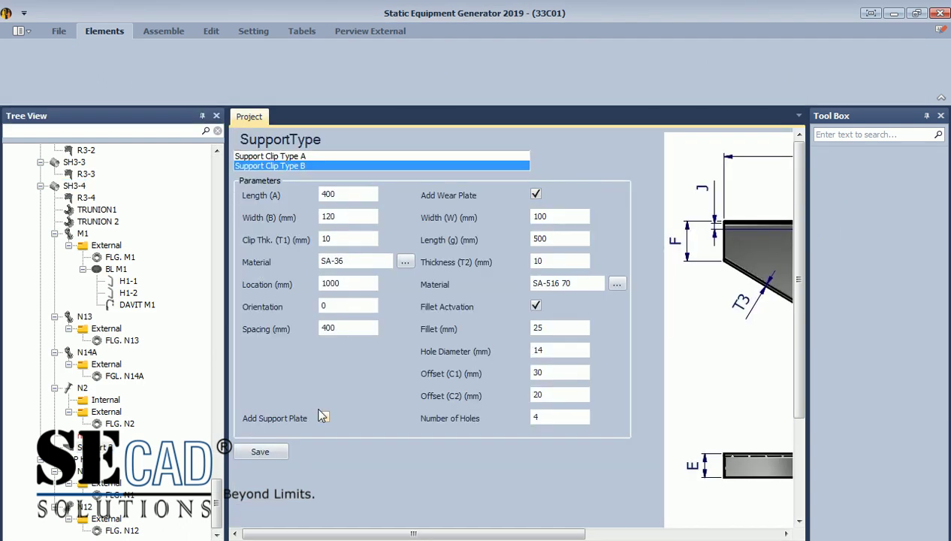
{"action": "left_click", "coordinate": [324, 417]}
{"action": "type", "text": "5"}
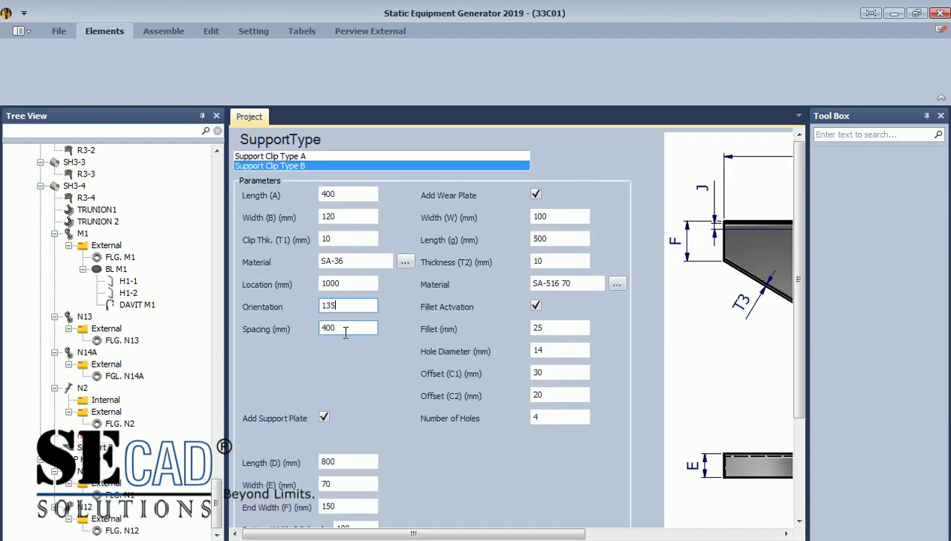
{"action": "left_click_drag", "start_coordinate": [344, 281], "coordinate": [321, 289]}
{"action": "type", "text": "500"}
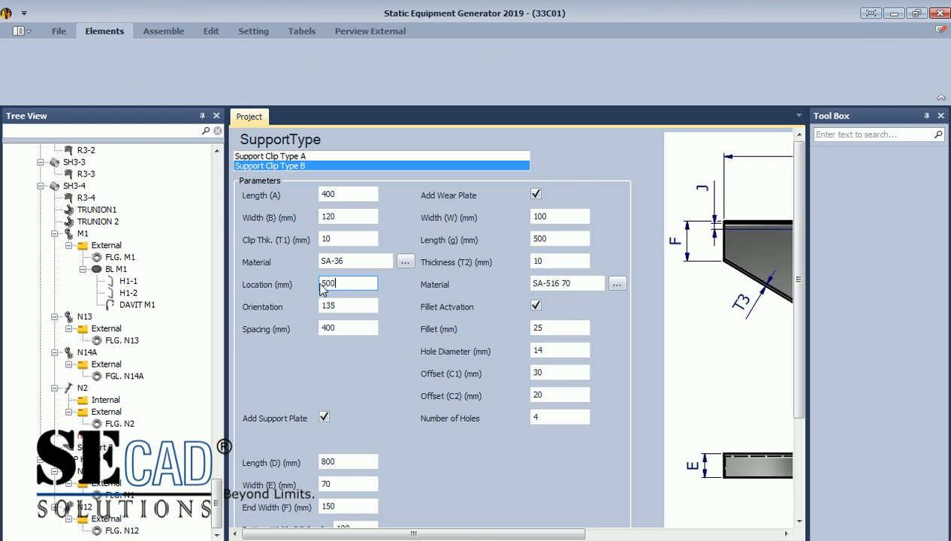
{"action": "scroll", "coordinate": [778, 394], "scroll_direction": "down", "scroll_amount": 3}
{"action": "scroll", "coordinate": [779, 394], "scroll_direction": "down", "scroll_amount": 2}
{"action": "left_click", "coordinate": [259, 516]}
{"action": "left_click", "coordinate": [493, 299]}
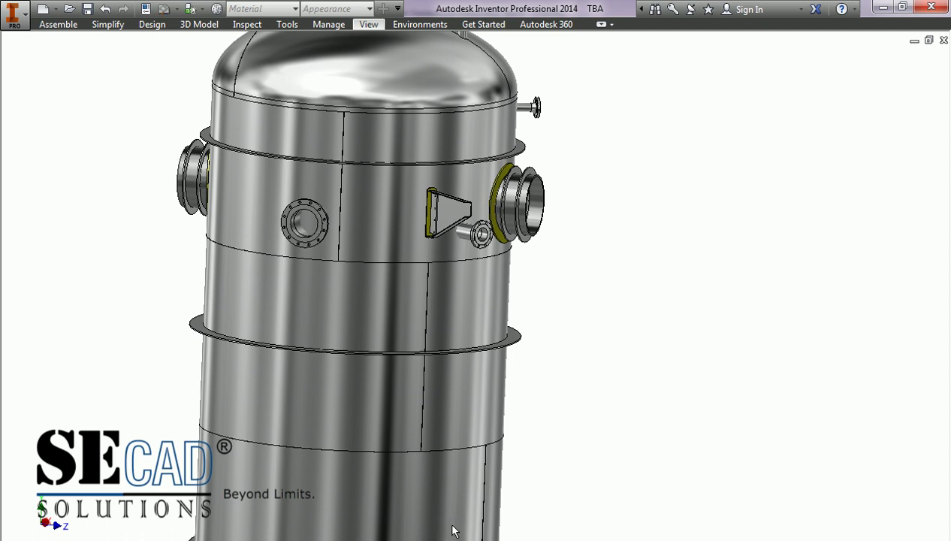
- Fit the whole vessel, then zoom and orbit close onto the new support clip bracket
{"action": "key", "text": "Home"}
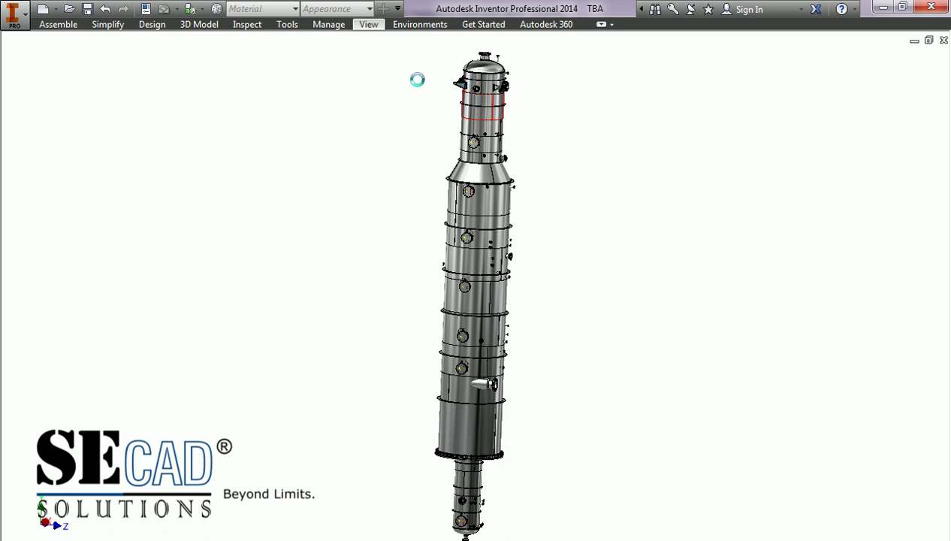
{"action": "scroll", "coordinate": [417, 79], "scroll_direction": "up", "scroll_amount": 2}
{"action": "scroll", "coordinate": [442, 78], "scroll_direction": "up", "scroll_amount": 5}
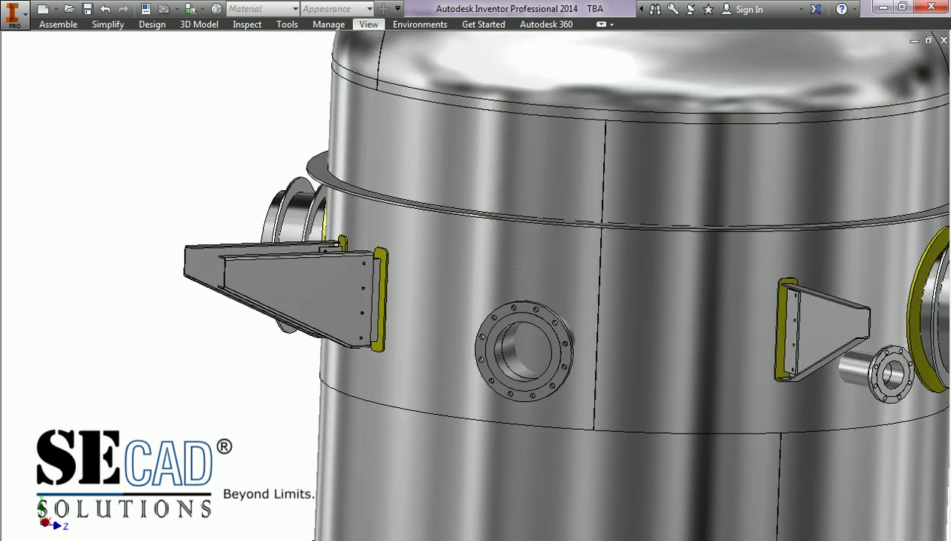
{"action": "mouse_move", "coordinate": [489, 330]}
{"action": "middle_mouse_down", "text": "shift"}
{"action": "mouse_move", "coordinate": [675, 349]}
{"action": "mouse_move", "coordinate": [505, 350]}
{"action": "mouse_move", "coordinate": [665, 359]}
{"action": "mouse_move", "coordinate": [612, 276]}
{"action": "middle_mouse_up", "text": "shift"}
{"action": "scroll", "coordinate": [623, 303], "scroll_direction": "up", "scroll_amount": 3}
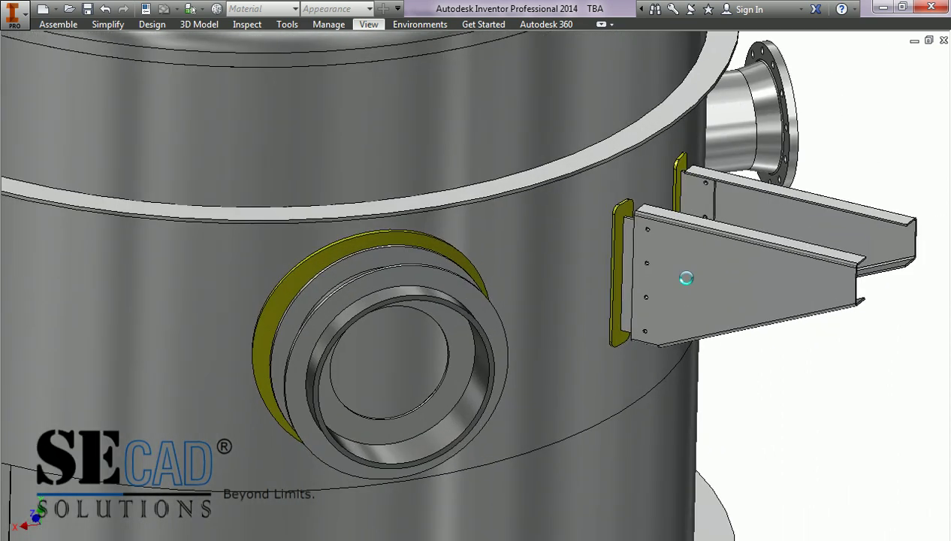
{"action": "scroll", "coordinate": [623, 303], "scroll_direction": "up", "scroll_amount": 1}
{"action": "scroll", "coordinate": [548, 302], "scroll_direction": "up", "scroll_amount": 1}
{"action": "scroll", "coordinate": [547, 302], "scroll_direction": "up", "scroll_amount": 1}
{"action": "scroll", "coordinate": [563, 301], "scroll_direction": "up", "scroll_amount": 1}
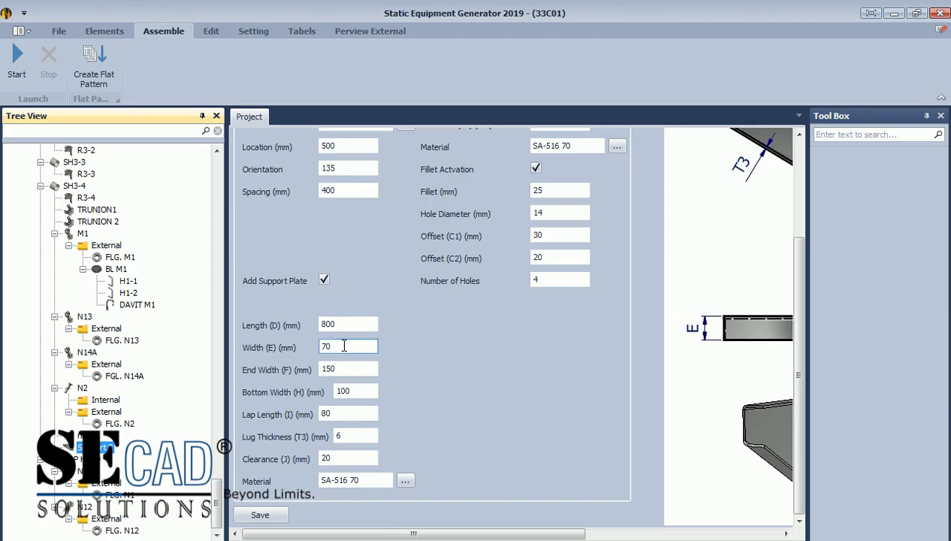
- Change the clip's Length (D) to 1200 and Number of Holes to 6, save, and rebuild
{"action": "left_click_drag", "start_coordinate": [331, 324], "coordinate": [311, 325]}
{"action": "type", "text": "2"}
{"action": "left_click_drag", "start_coordinate": [540, 280], "coordinate": [517, 290]}
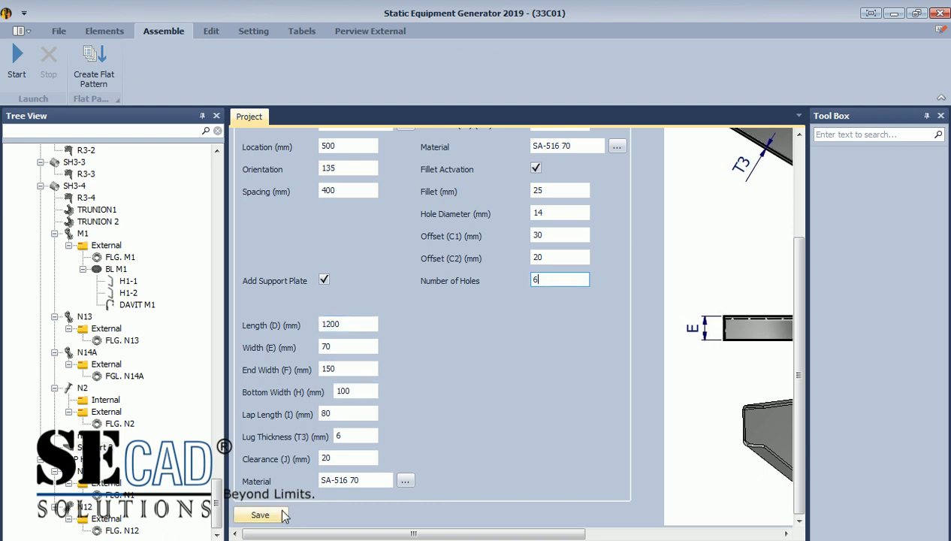
{"action": "left_click", "coordinate": [260, 515]}
{"action": "left_click", "coordinate": [488, 297]}
{"action": "left_click", "coordinate": [18, 61]}
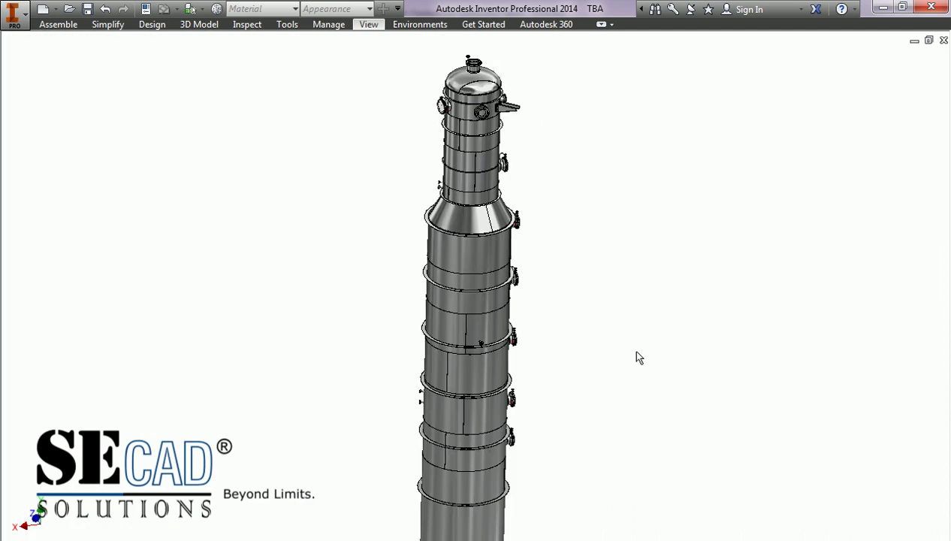
- Orbit and zoom to a tilted view of the column's top section, then end orbit
{"action": "left_click", "coordinate": [928, 239]}
{"action": "mouse_move", "coordinate": [520, 396]}
{"action": "left_mouse_down"}
{"action": "mouse_move", "coordinate": [566, 318]}
{"action": "mouse_move", "coordinate": [485, 354]}
{"action": "mouse_move", "coordinate": [476, 323]}
{"action": "mouse_move", "coordinate": [555, 183]}
{"action": "mouse_move", "coordinate": [509, 311]}
{"action": "mouse_move", "coordinate": [500, 128]}
{"action": "left_mouse_up"}
{"action": "scroll", "coordinate": [566, 318], "scroll_direction": "up", "scroll_amount": 5}
{"action": "scroll", "coordinate": [471, 322], "scroll_direction": "down", "scroll_amount": 5}
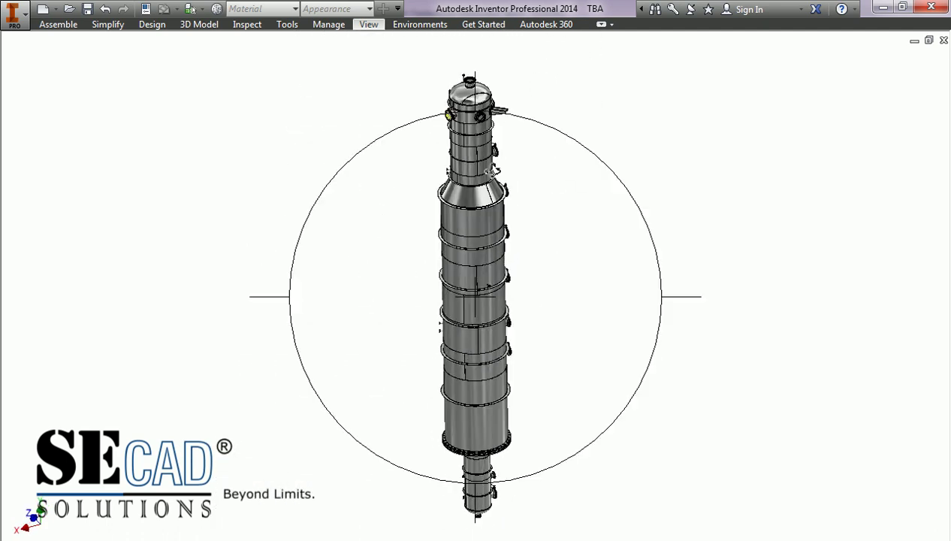
{"action": "scroll", "coordinate": [497, 233], "scroll_direction": "up", "scroll_amount": 3}
{"action": "scroll", "coordinate": [497, 233], "scroll_direction": "down", "scroll_amount": 3}
{"action": "mouse_move", "coordinate": [497, 234]}
{"action": "left_mouse_down"}
{"action": "mouse_move", "coordinate": [416, 354]}
{"action": "mouse_move", "coordinate": [435, 391]}
{"action": "left_mouse_up"}
{"action": "scroll", "coordinate": [435, 390], "scroll_direction": "up", "scroll_amount": 2}
{"action": "right_click", "coordinate": [458, 334]}
{"action": "left_click", "coordinate": [516, 330]}
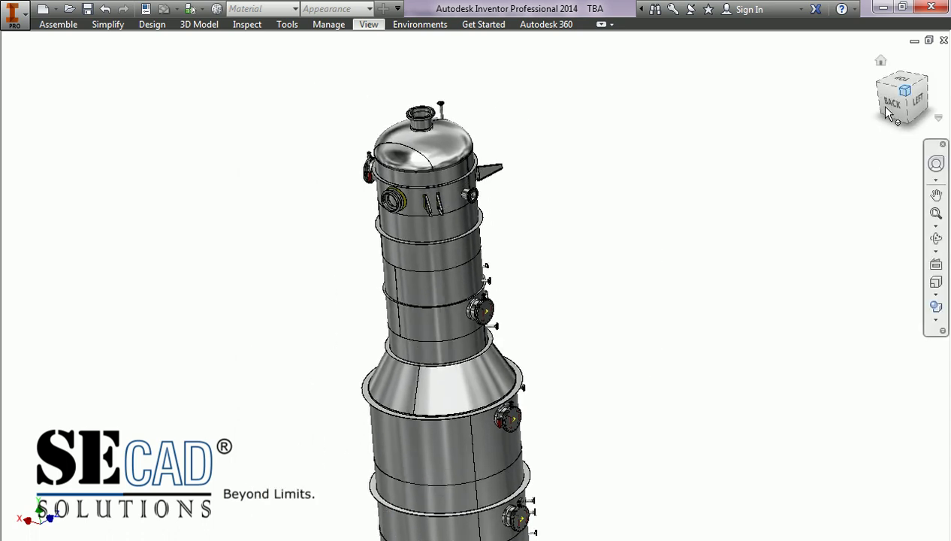